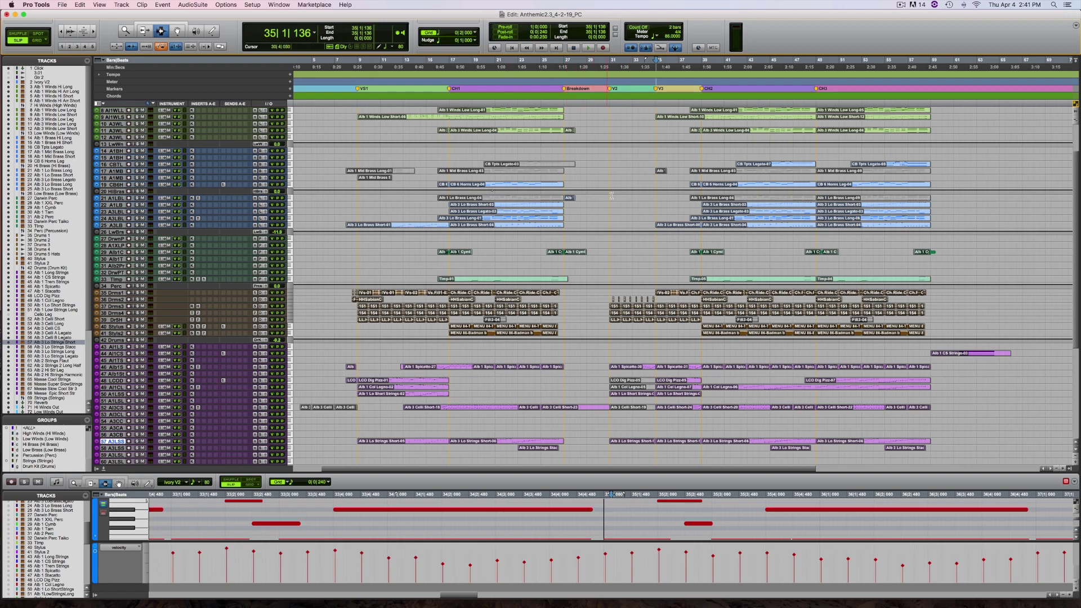
Step: Play the arrangement for about 20 seconds while scrolling the Edit window, then stop at 34|4|955
key("space")
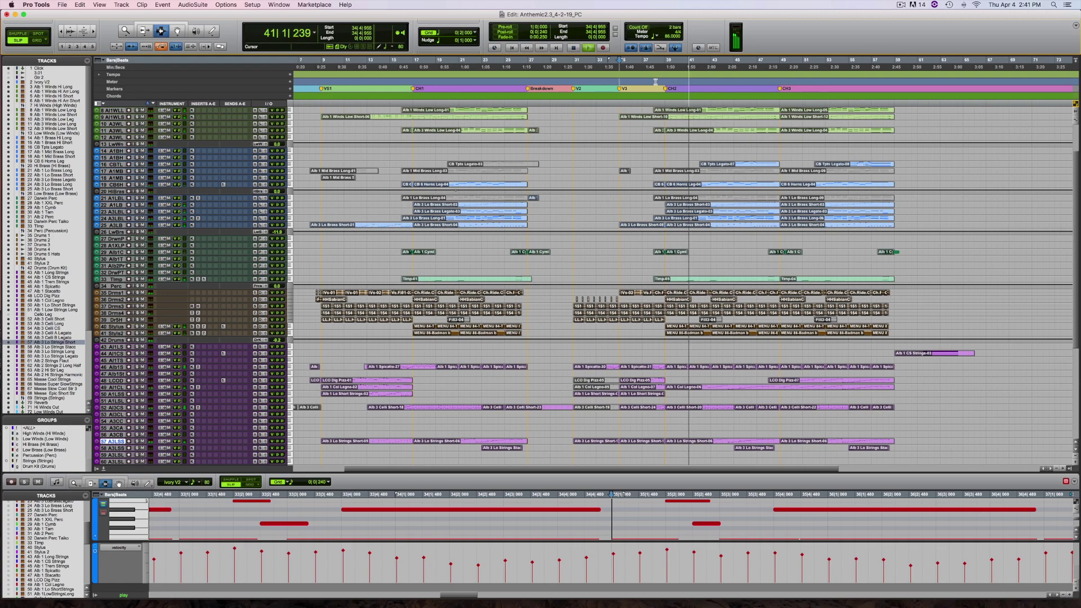
scroll(674, 229, "down", 5)
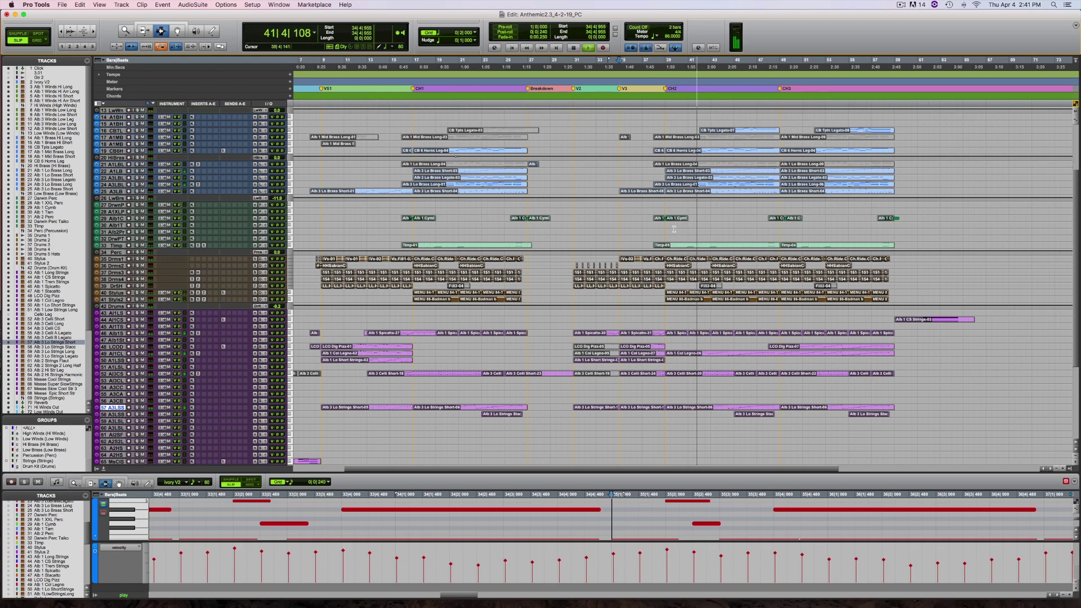
scroll(674, 229, "up", 6)
scroll(673, 229, "left", 3)
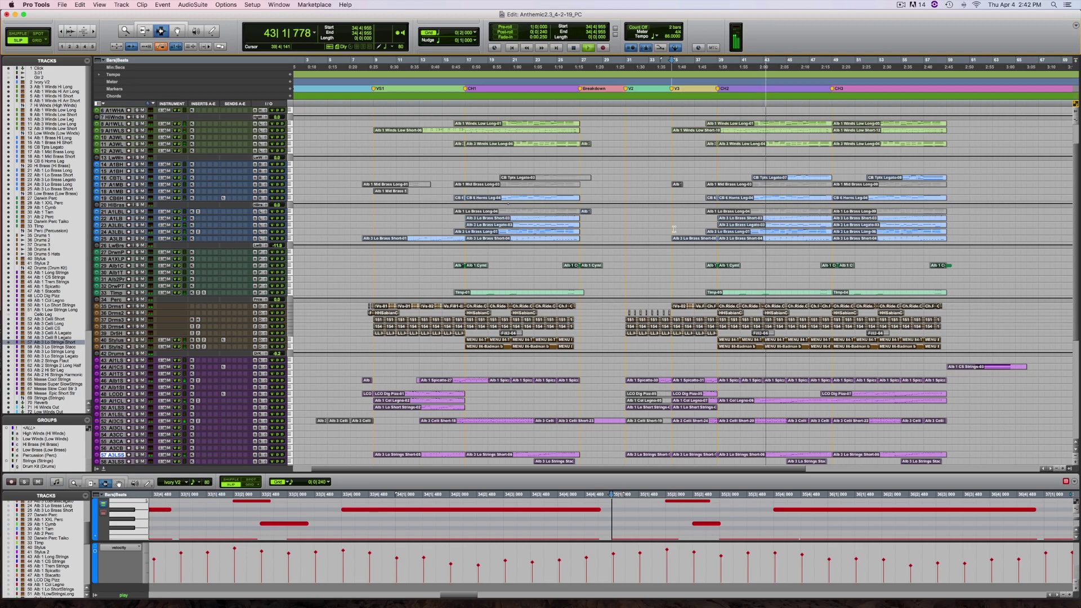
key("space")
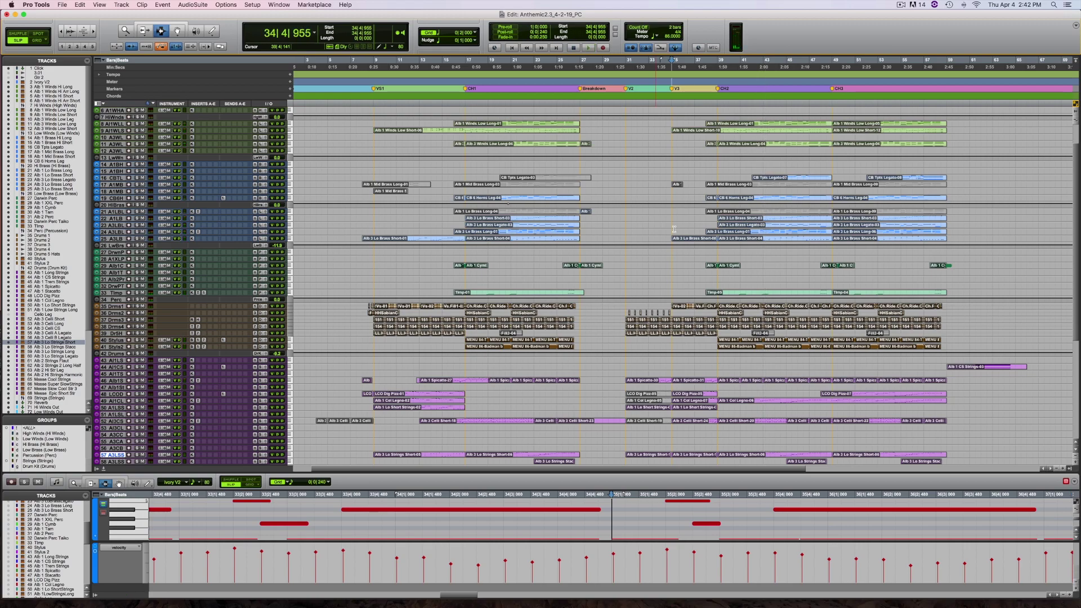
Step: Deselect track 57 A3LSS, select track 50 Alb 1 Lo Short Strings, and make all tracks taller
left_click(109, 456)
left_click(121, 4)
mouse_move(100, 5)
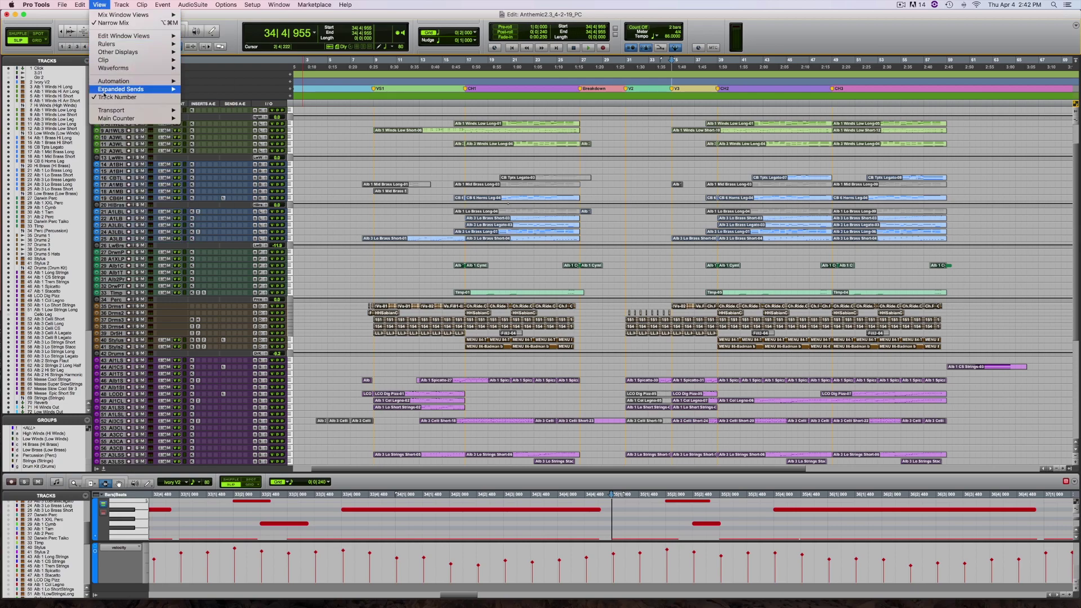
left_click(51, 184)
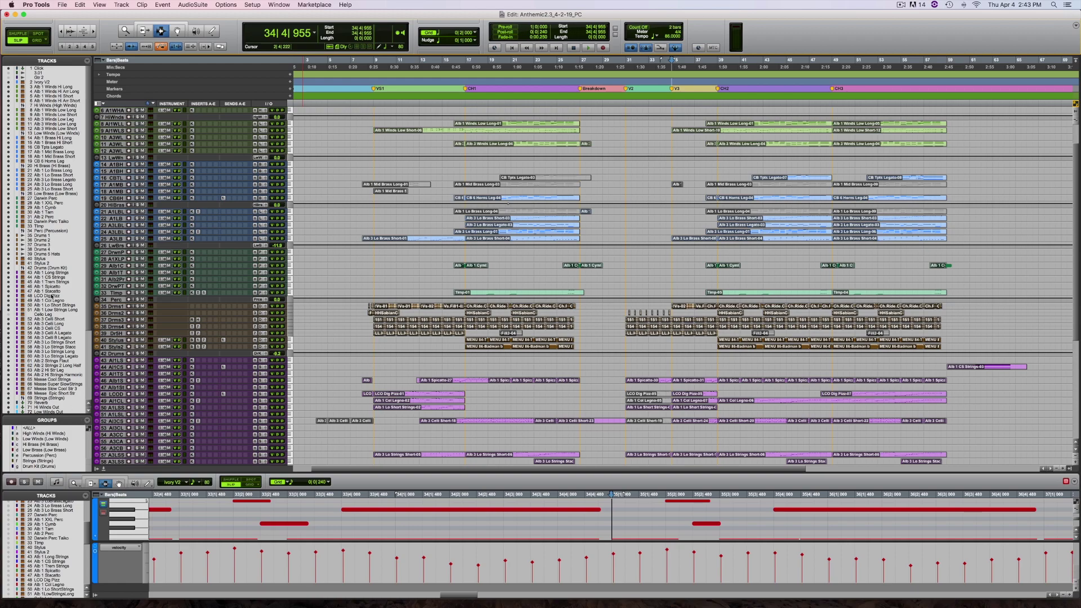
left_click(50, 305)
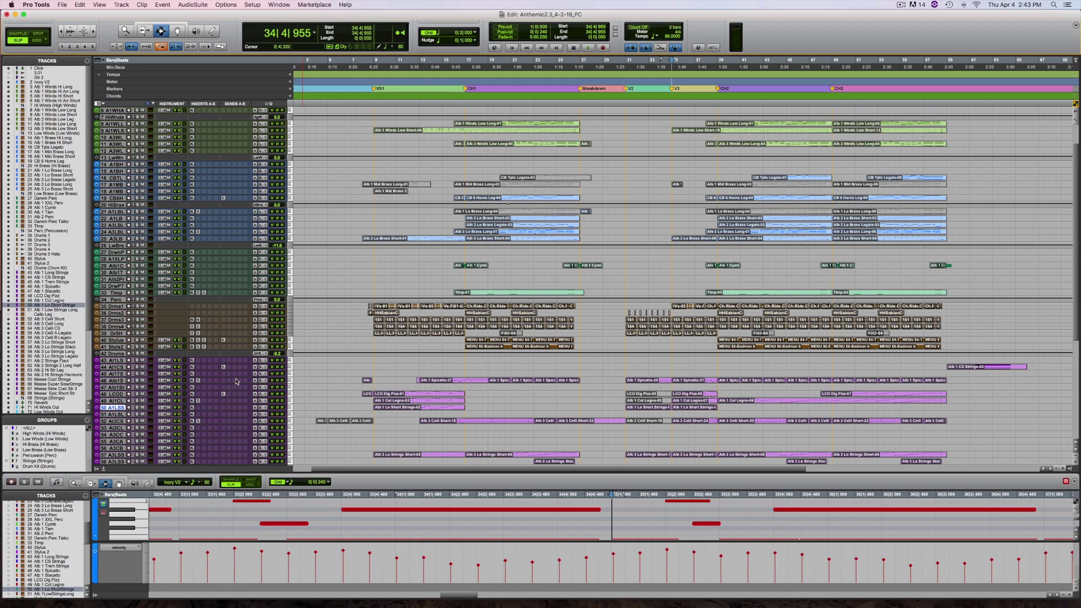
key("ctrl+alt+Up")
key("ctrl+alt+Up")
key("ctrl+alt+Up")
key("ctrl+alt+Up")
key("ctrl+alt+Up")
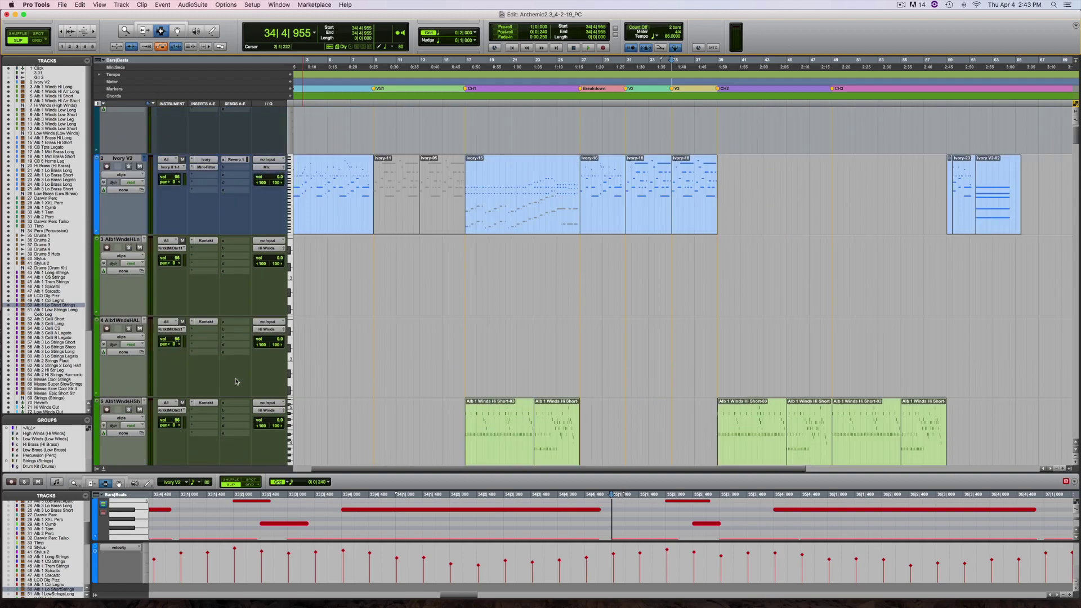
scroll(236, 381, "down", 10)
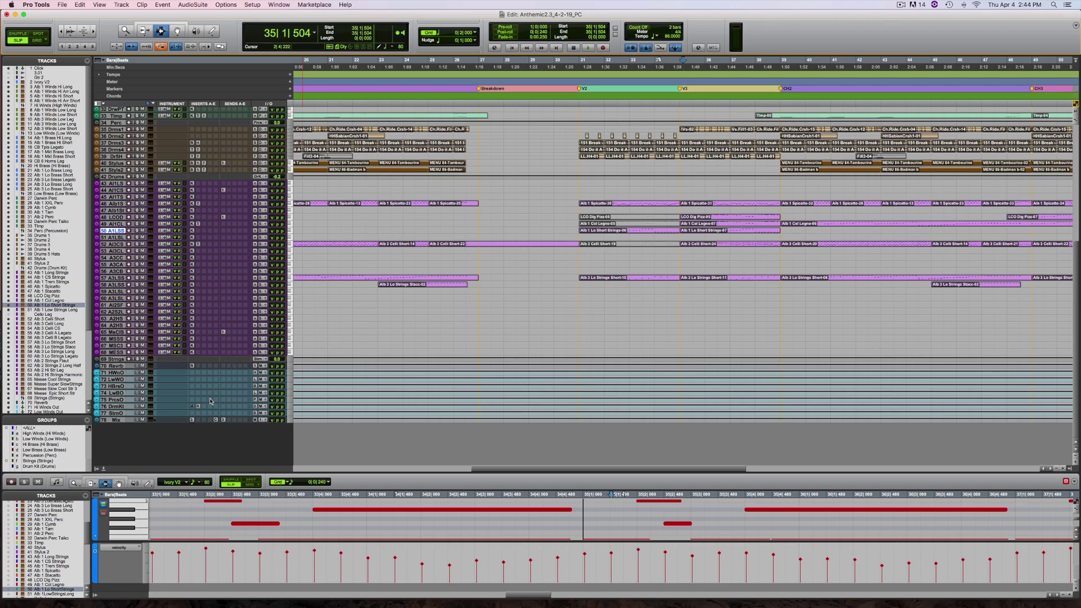
key("super+5")
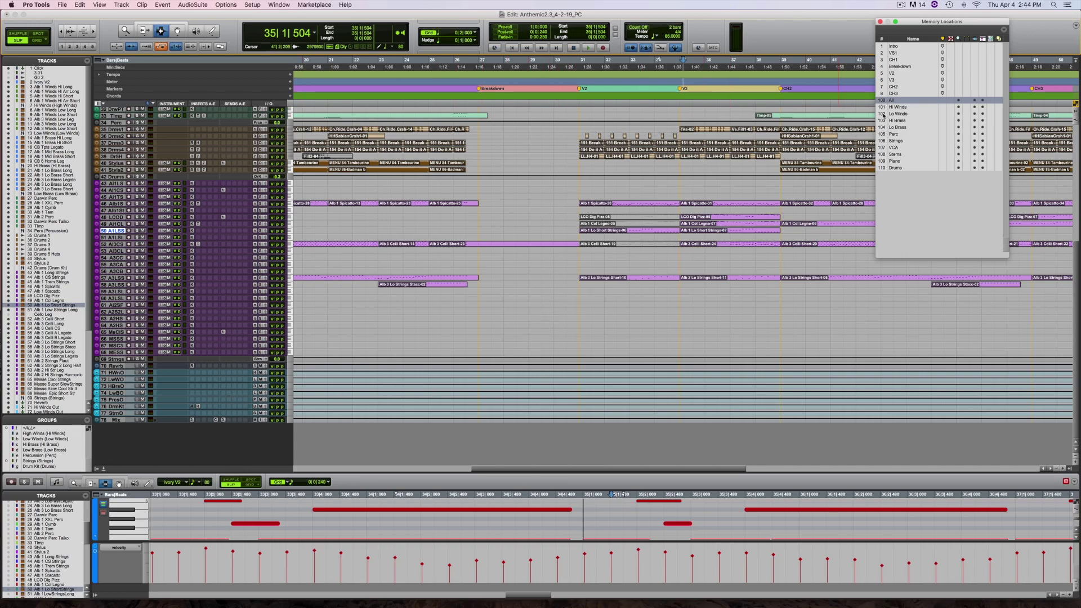
Step: Reposition the Memory Locations list and recall the 102 Lo Winds track view
left_click_drag(908, 22, 555, 97)
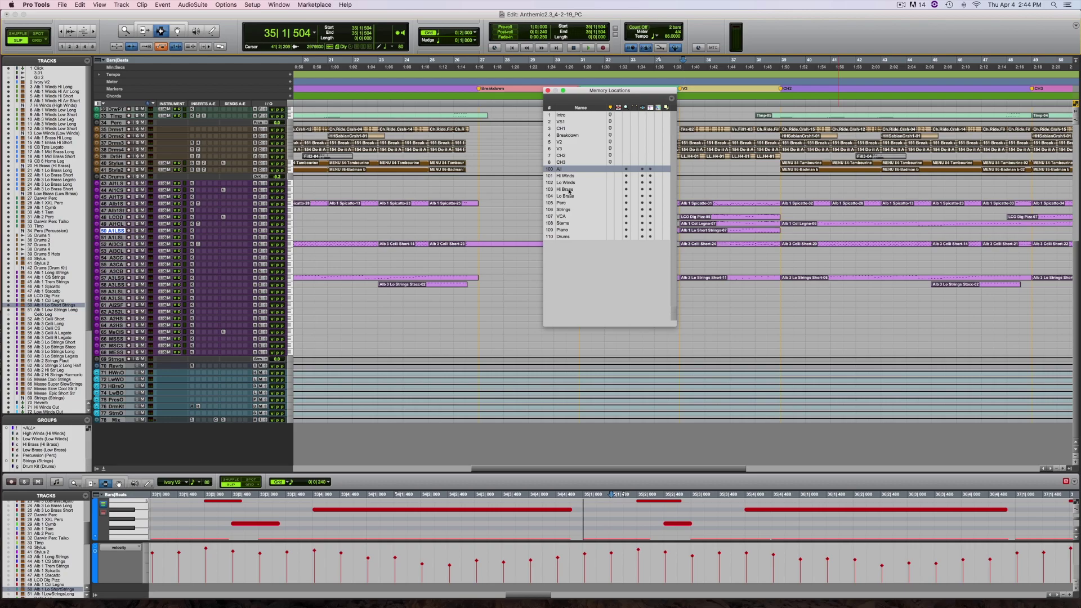
left_click(568, 188)
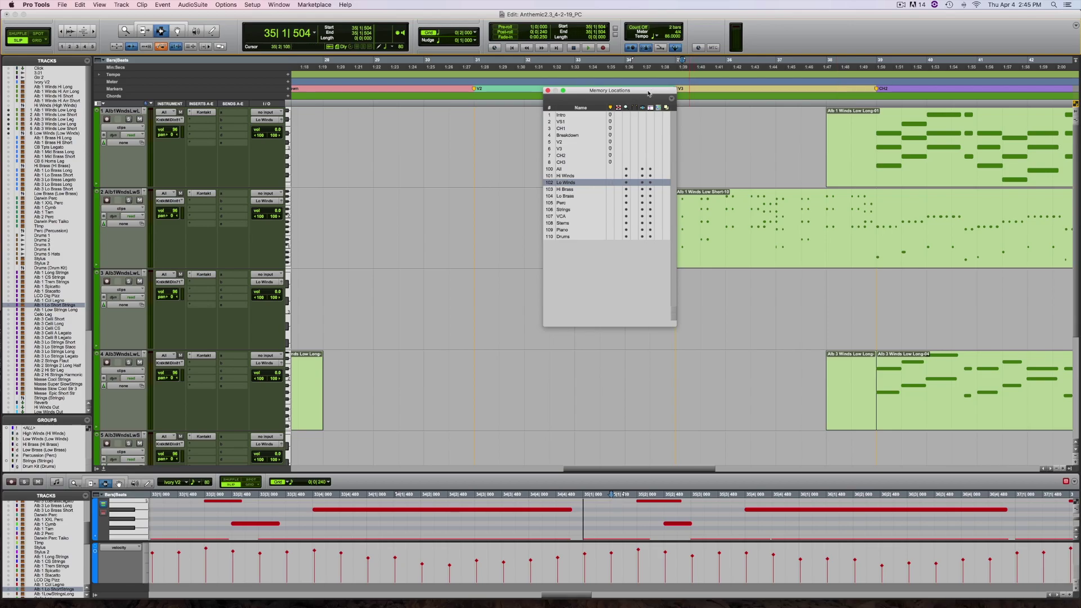
left_click_drag(652, 92, 1053, 24)
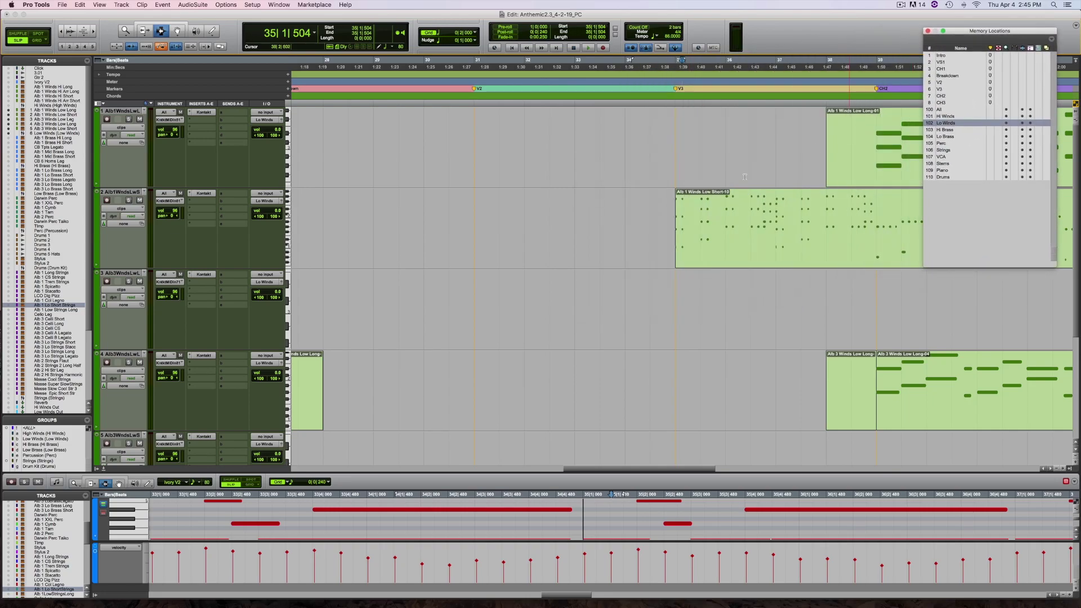
Step: Recall memory location 100 All from the keypad to show every track again
scroll(655, 193, "right", 10)
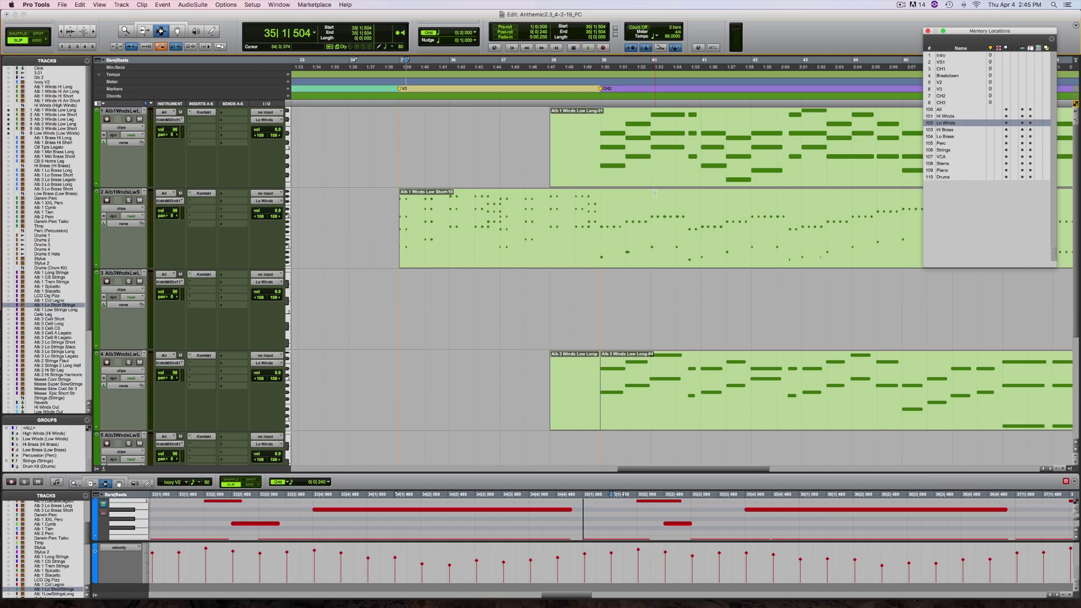
key("KP_Decimal")
key("KP_1")
key("KP_0")
key("KP_0")
key("KP_Decimal")
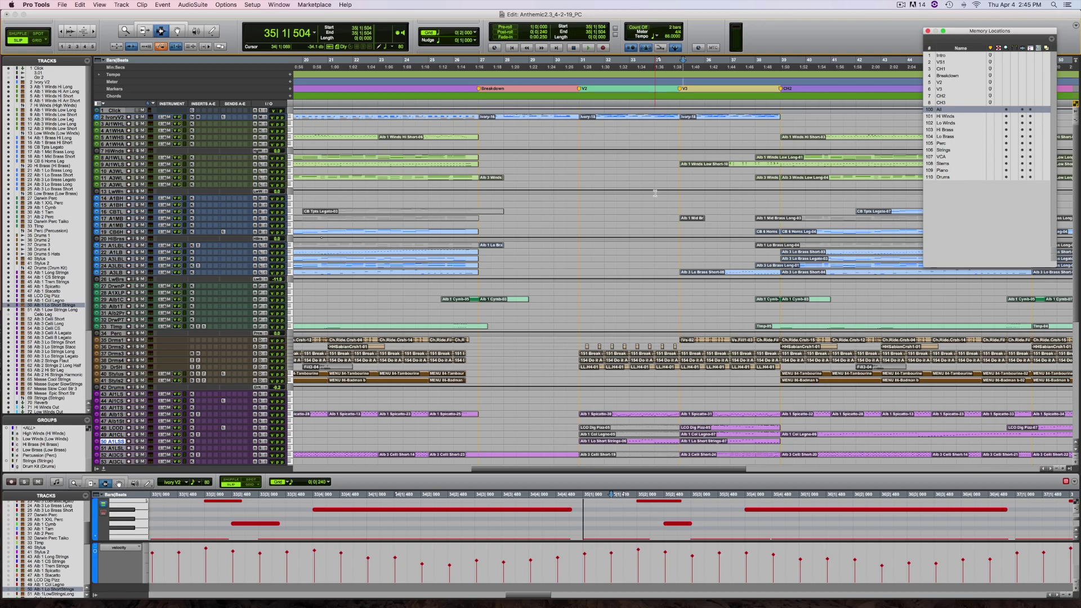
Step: Select track 14 A1BH through track 26 LwBrs in the Tracks list
scroll(655, 194, "right", 10)
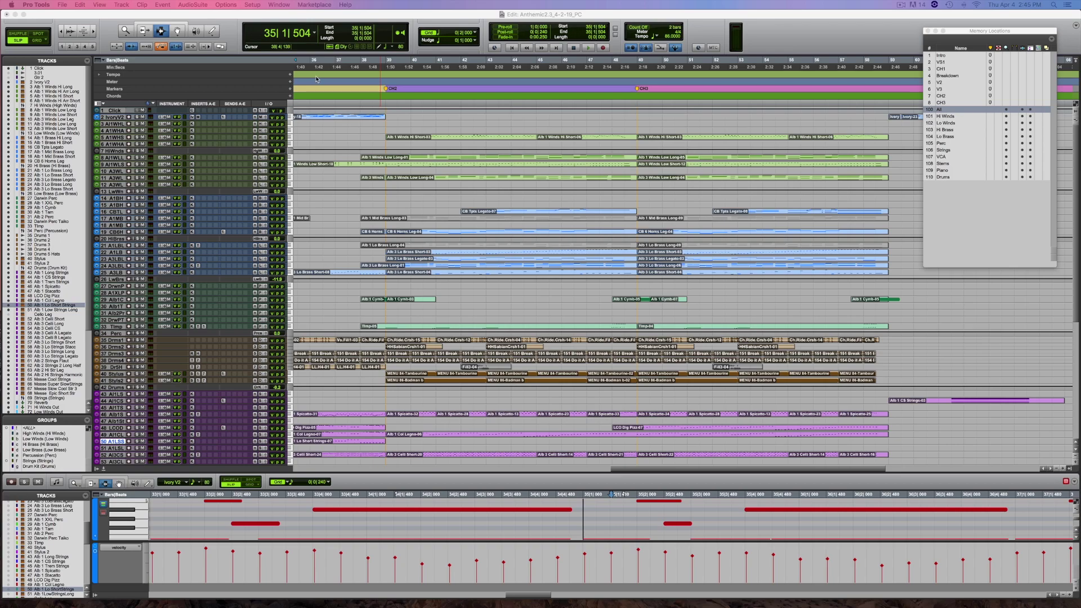
left_click(116, 198)
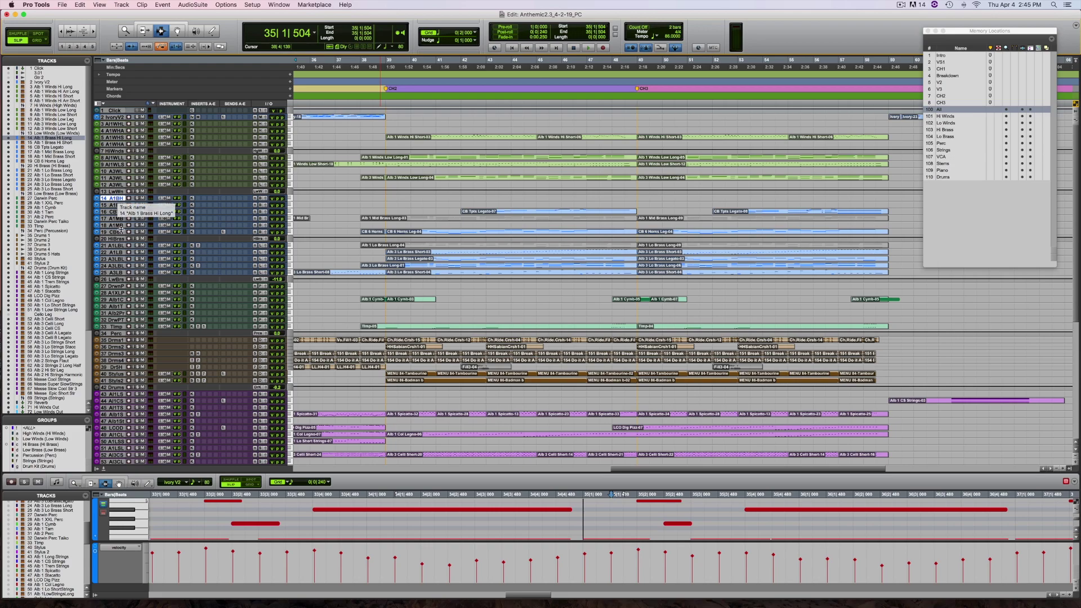
left_click(114, 279, "shift")
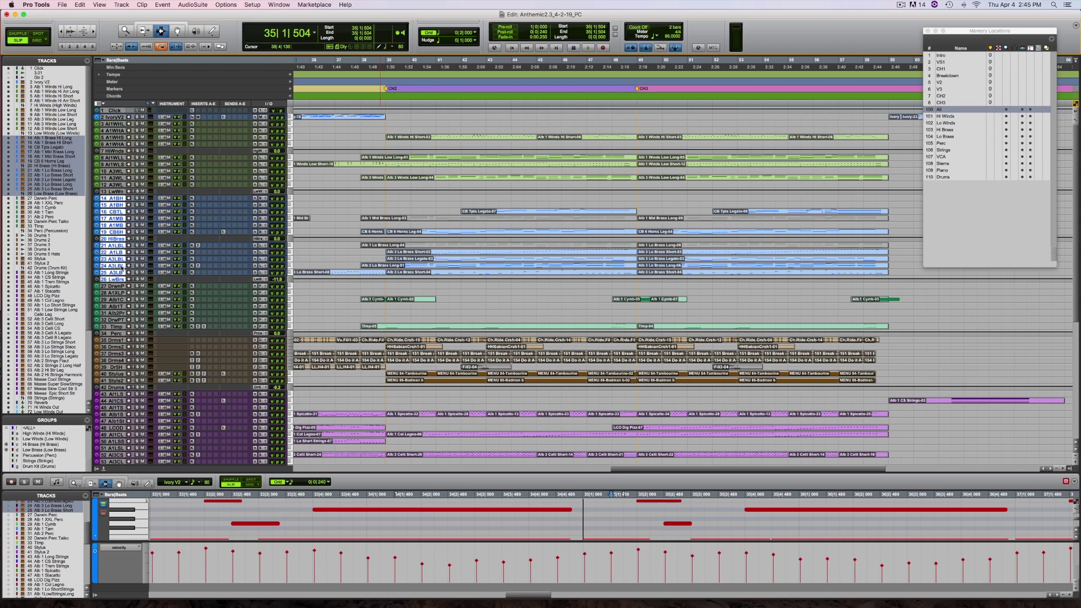
Step: Show only the selected brass tracks and enlarge their track height
left_click(87, 60)
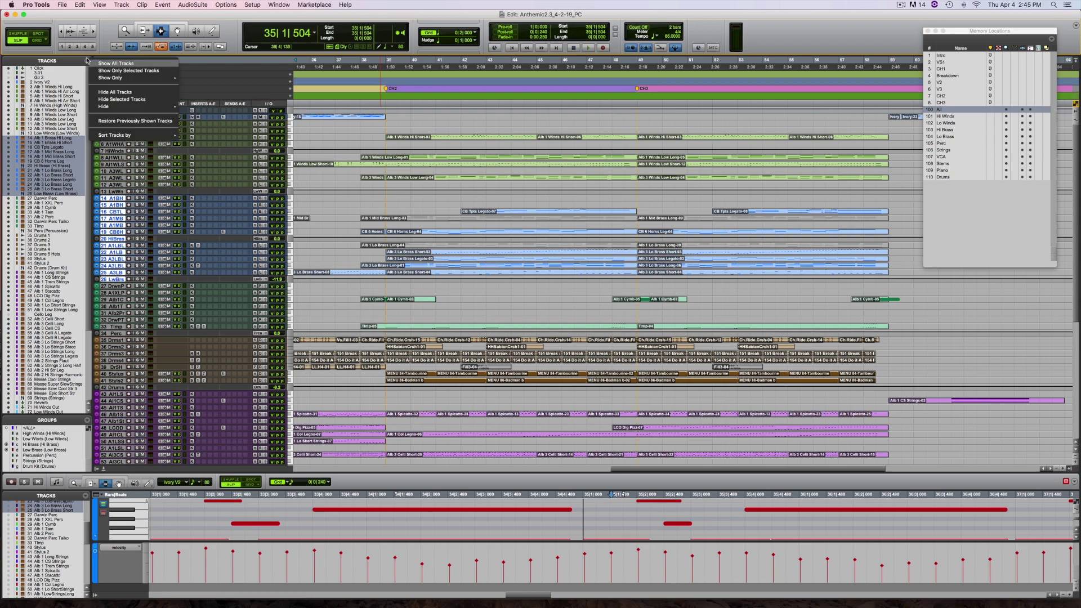
left_click(112, 70)
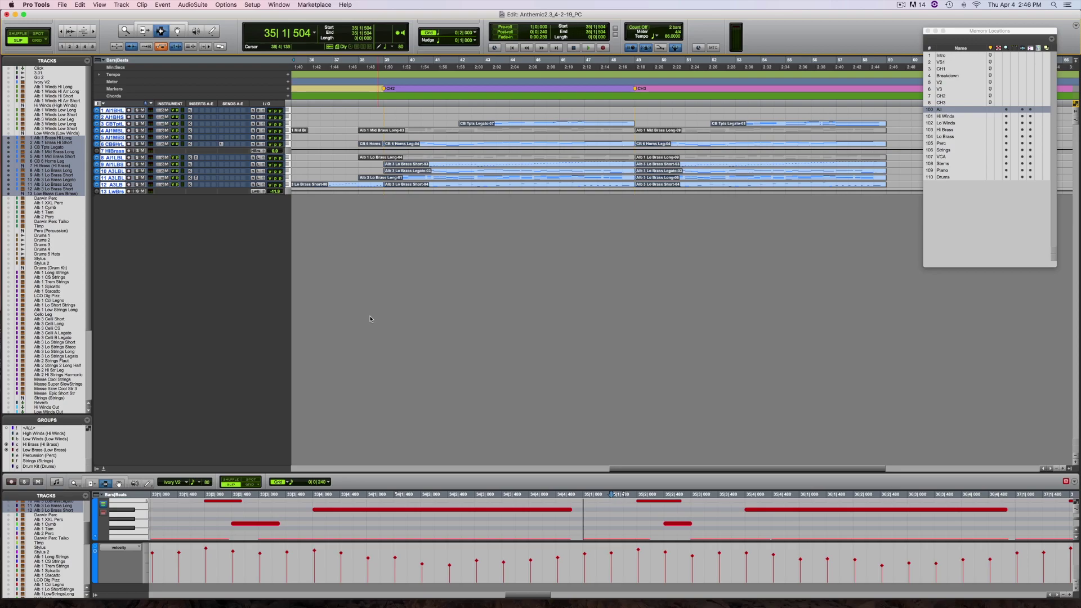
key("ctrl+Down")
key("ctrl+Down")
key("ctrl+Down")
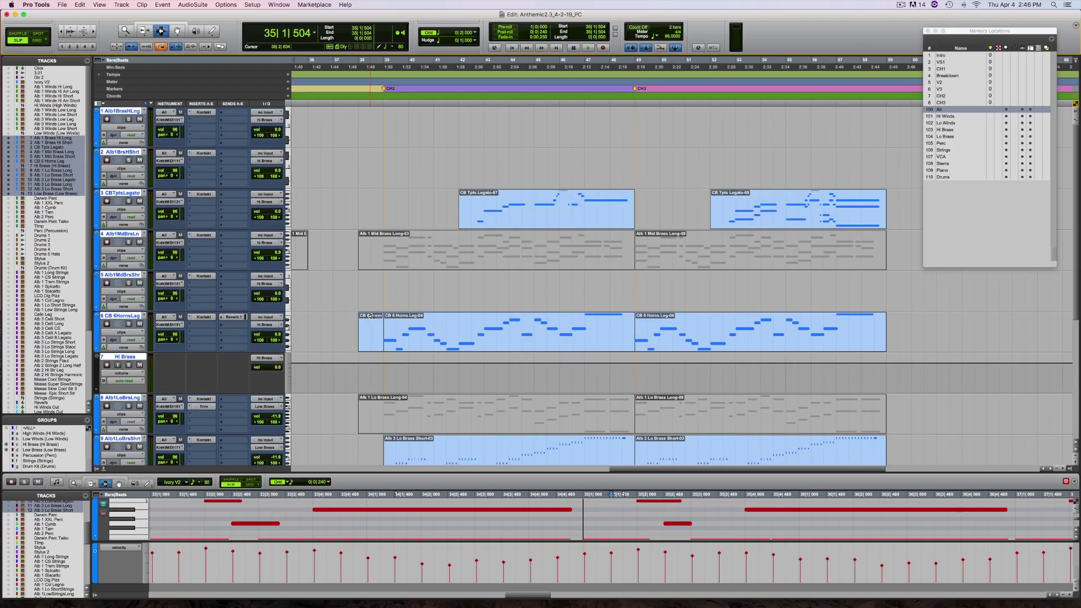
key("ctrl+Down")
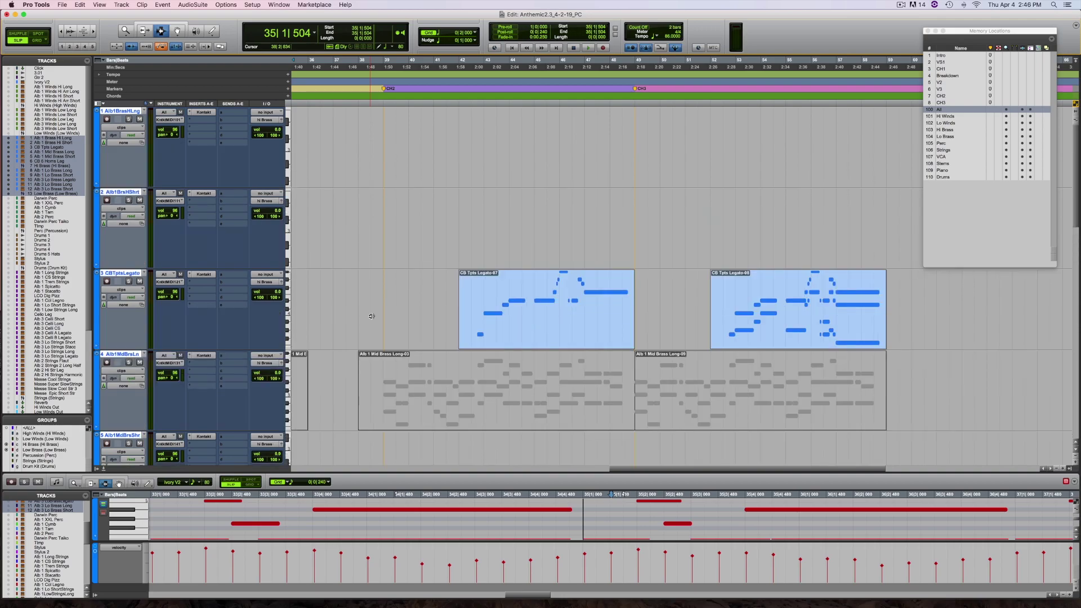
key("ctrl+Up")
key("ctrl+Up")
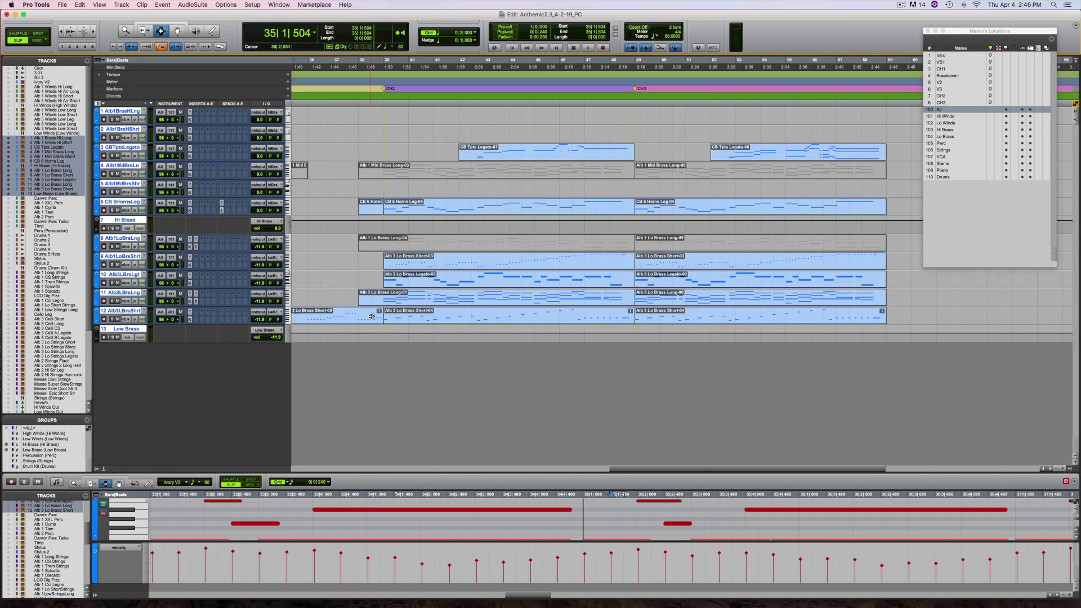
key("ctrl+Down")
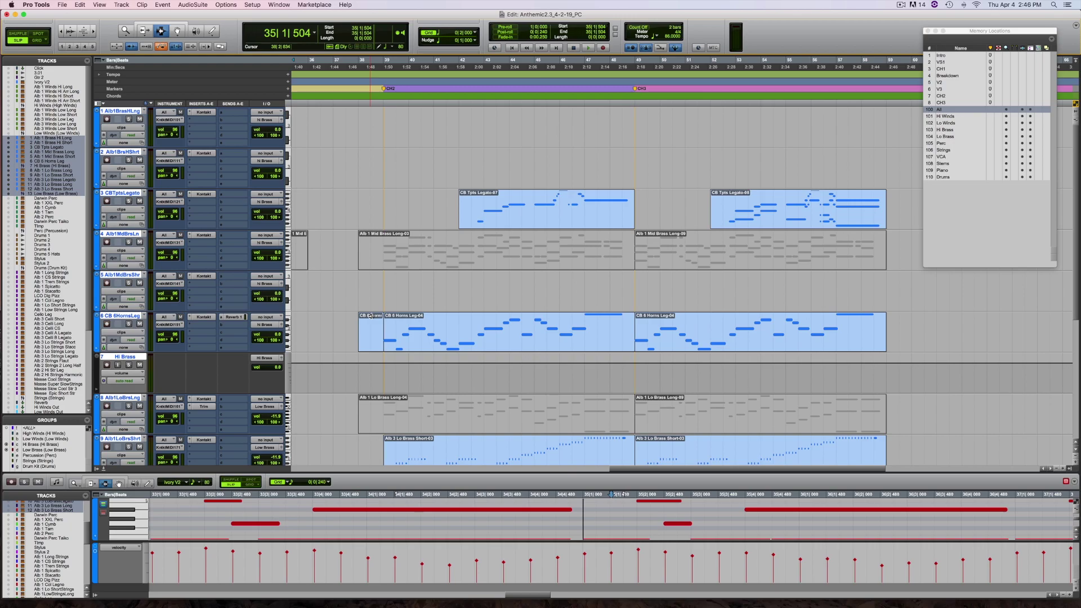
Step: Zoom the timeline out and back in around bar 35
key("ctrl+bracketleft")
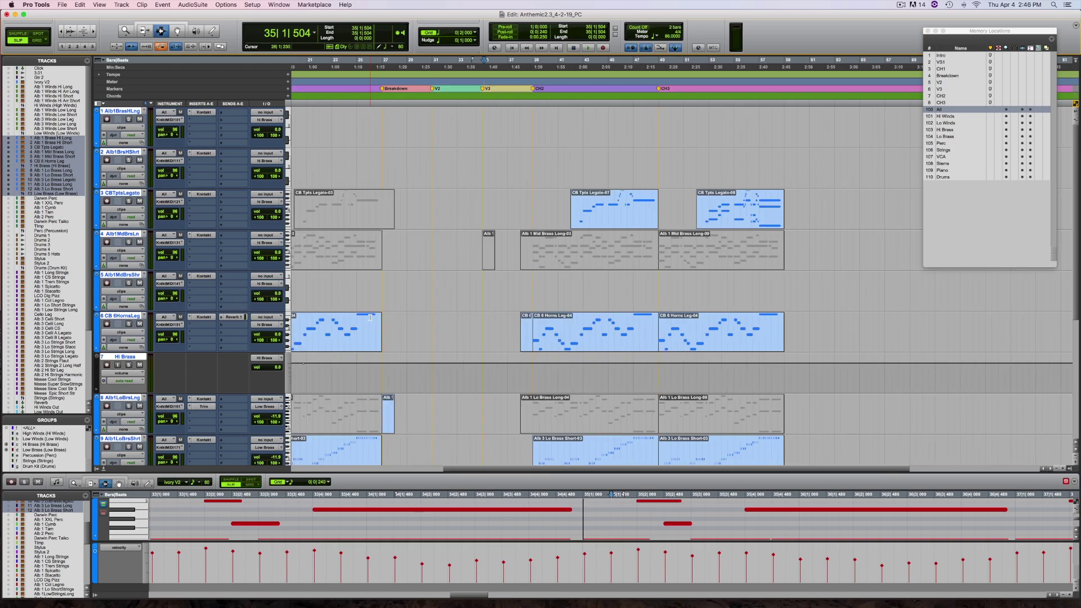
scroll(370, 318, "left", 5)
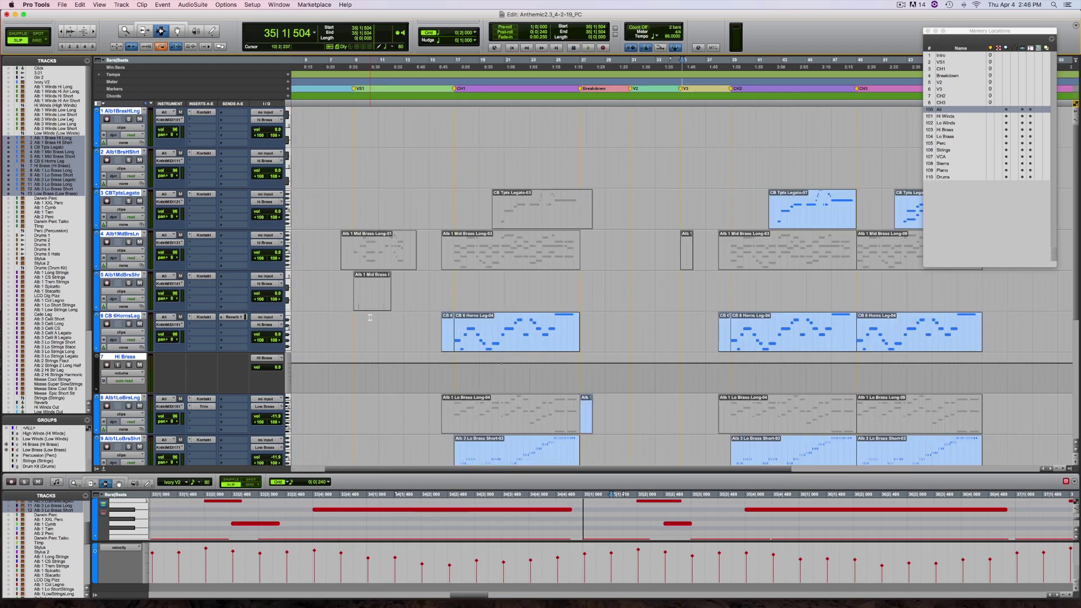
key("ctrl+bracketright")
scroll(370, 318, "right", 1)
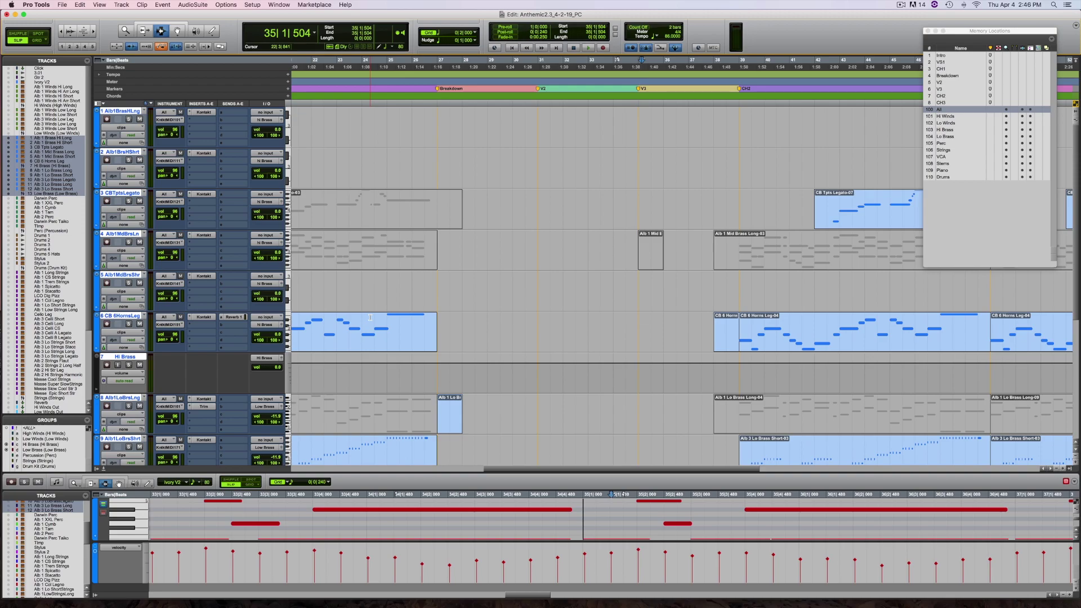
Step: Create memory location 111 'All Brass' with time set to None and no Pre/Post Roll Times
key("KP_Enter")
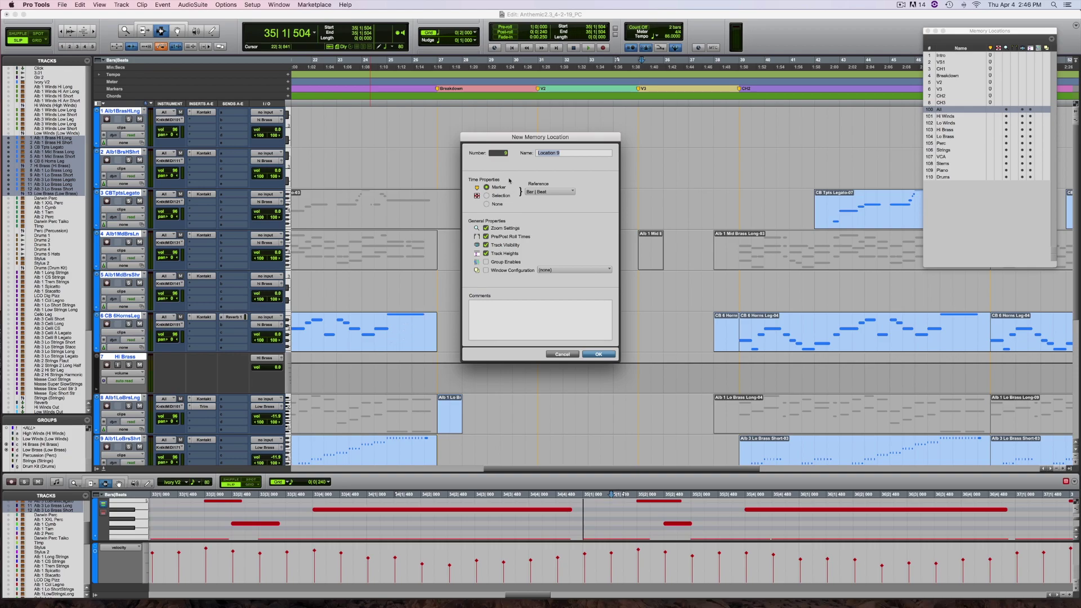
left_click(505, 152)
double_click(552, 152)
type("All Brass")
left_click(487, 204)
left_click(486, 236)
left_click(599, 354)
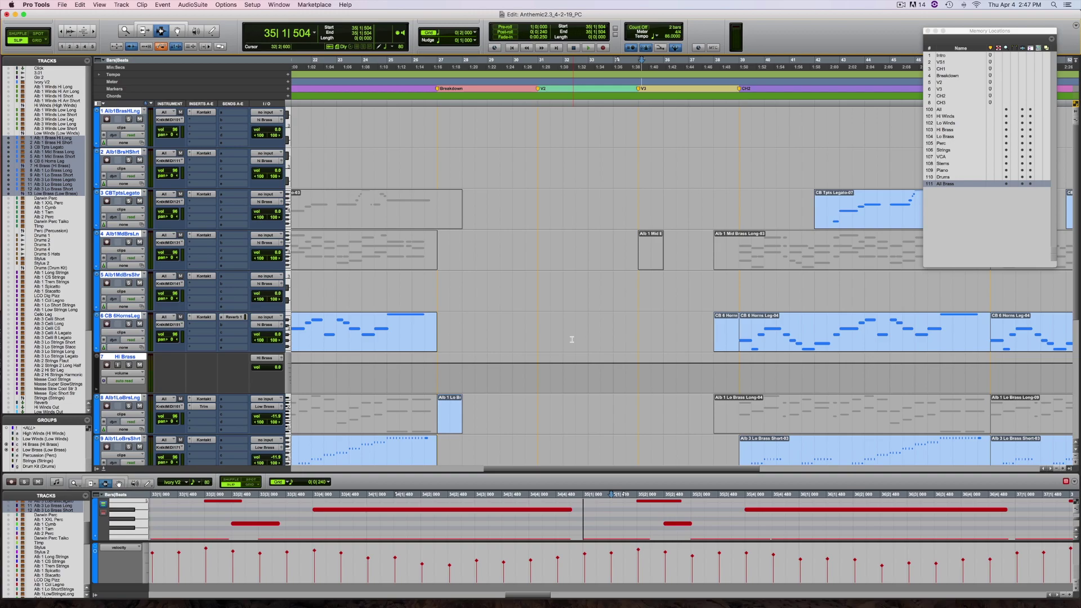
Step: Recall memory location 100 All to show every track
key("KP_Decimal")
key("KP_1")
key("KP_0")
key("KP_0")
key("KP_Decimal")
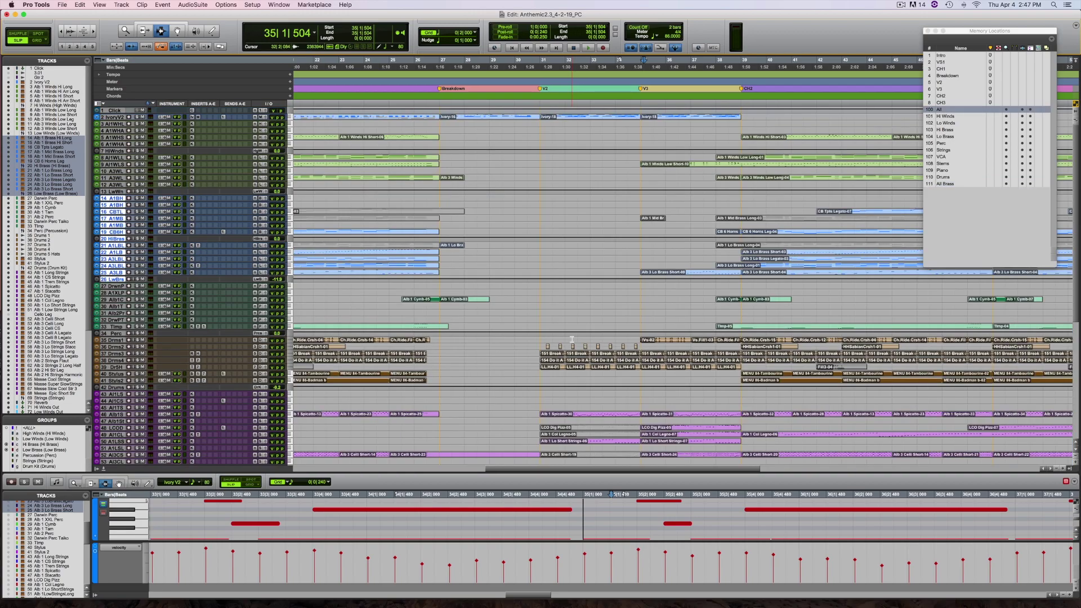
Step: Recall 111 All Brass to confirm the enlarged brass-only view, then recall 100 All
key("KP_Decimal")
key("KP_1")
key("KP_1")
key("KP_1")
key("KP_Decimal")
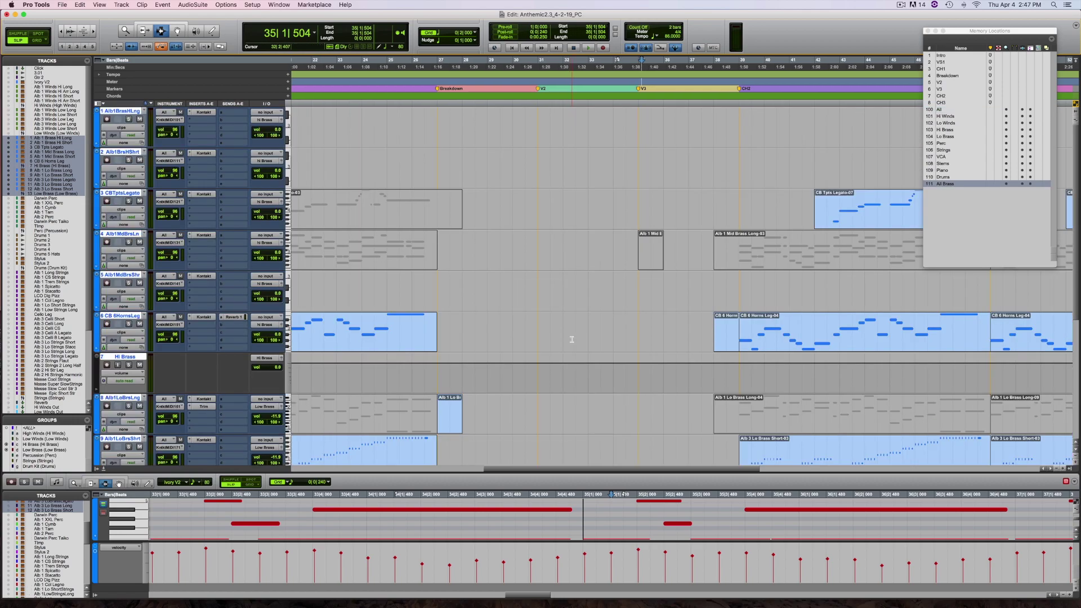
key("KP_Decimal")
key("KP_1")
key("KP_0")
key("KP_0")
key("KP_Decimal")
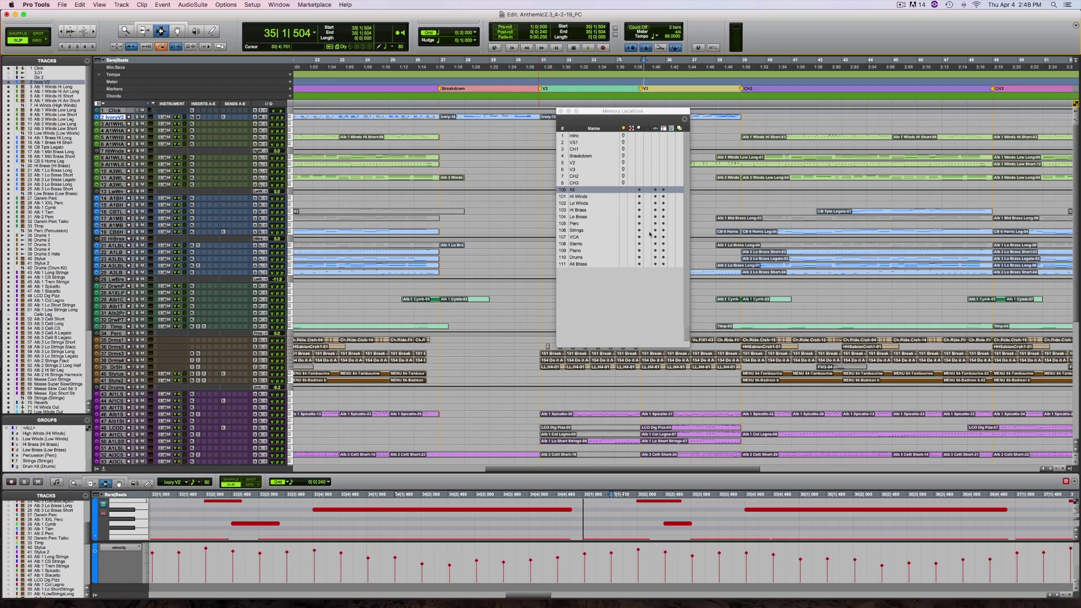
left_click(578, 197)
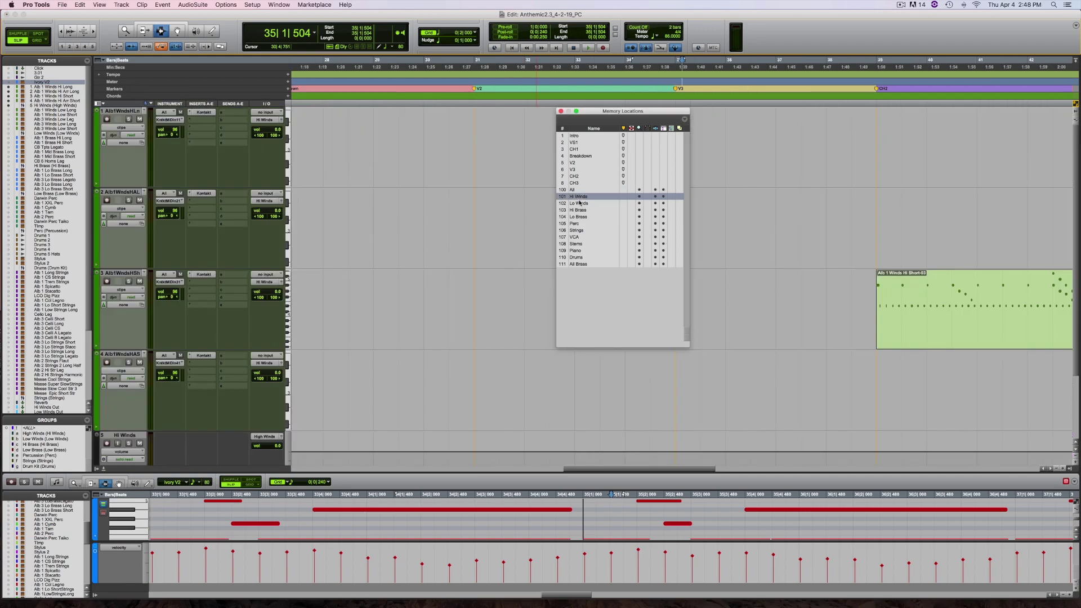
left_click(580, 204)
left_click(580, 210)
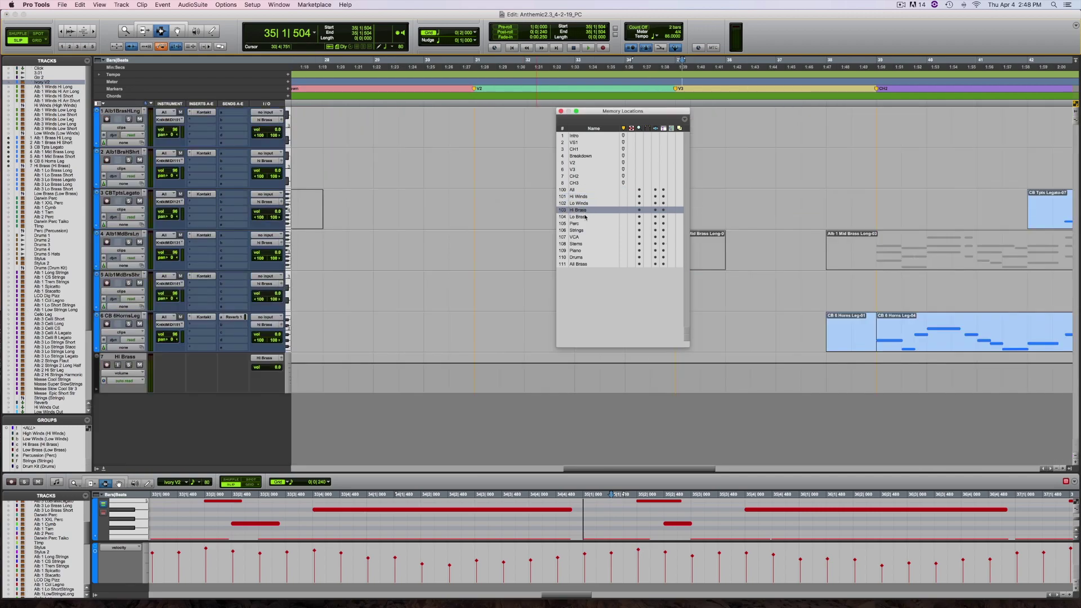
left_click(585, 217)
left_click(580, 224)
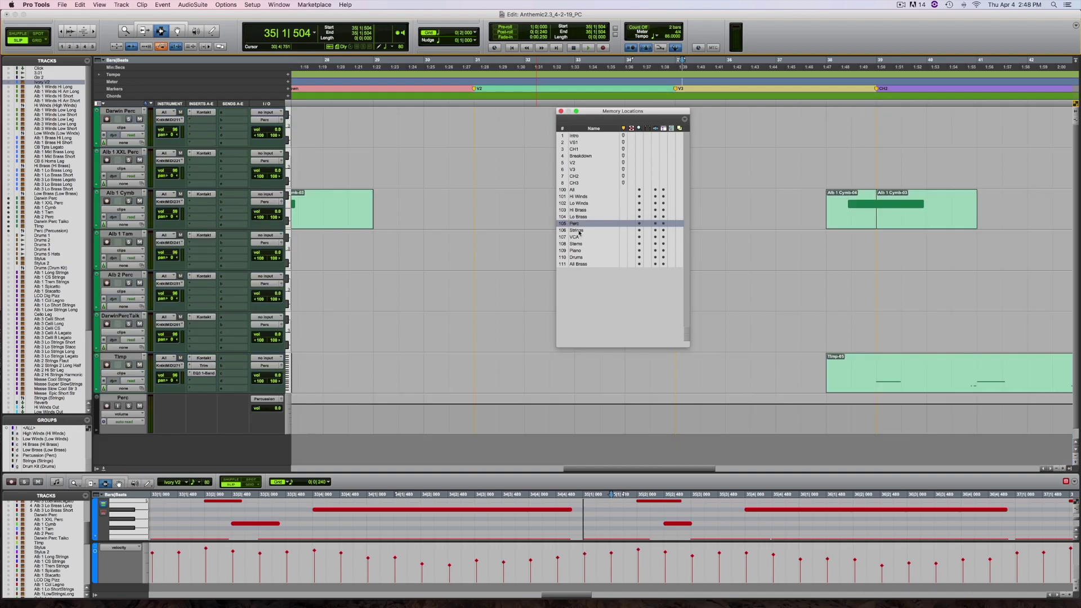
left_click(577, 230)
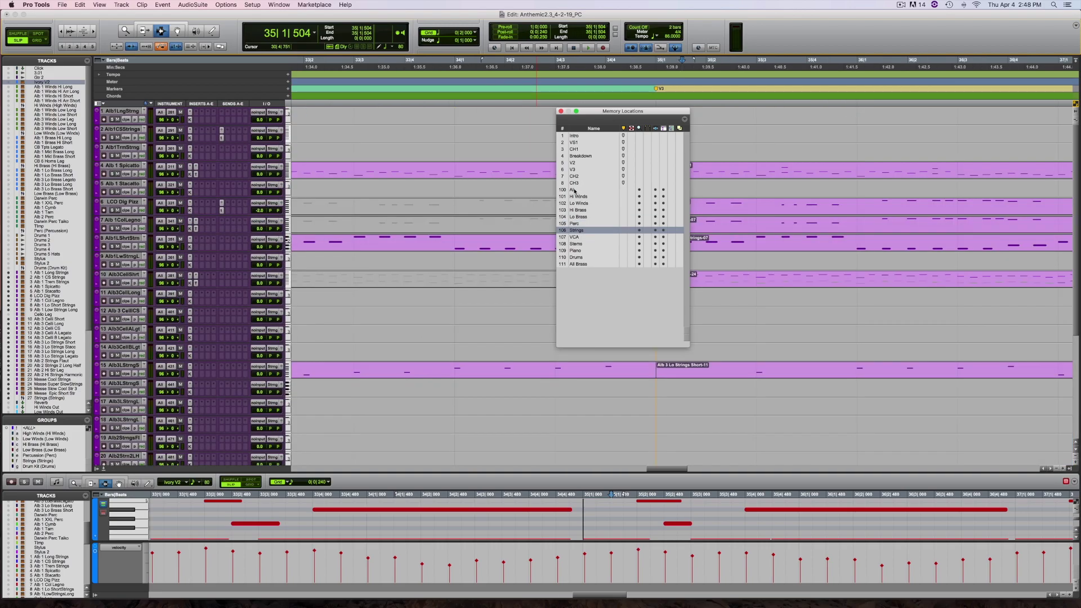
left_click(575, 191)
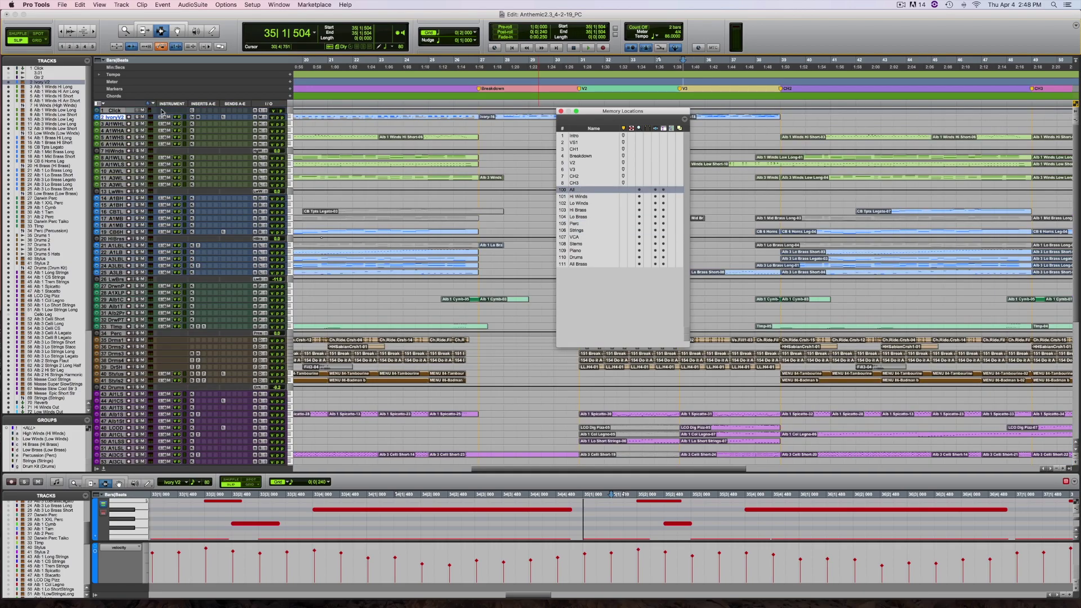